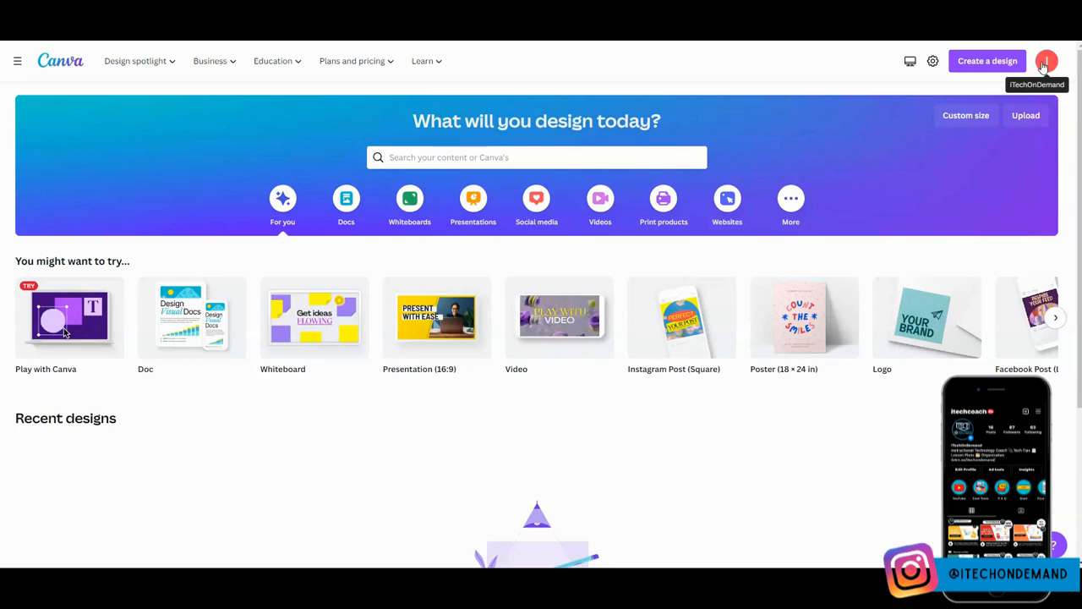
Create a new Doc design, look through its welcome content and clear it to a blank page.
left_click(195, 342)
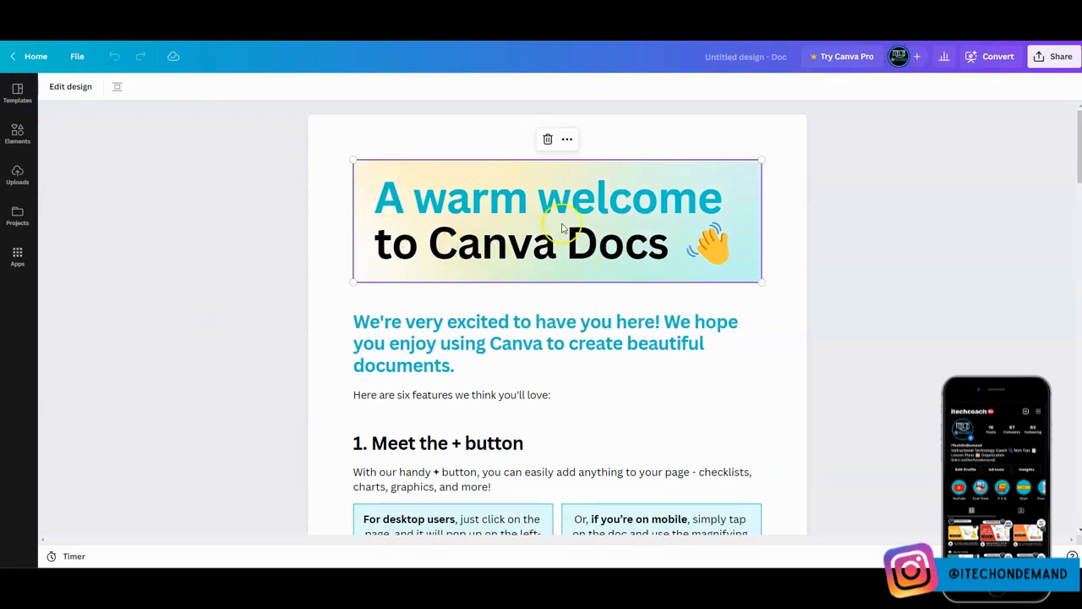
scroll(479, 246, "down", 10)
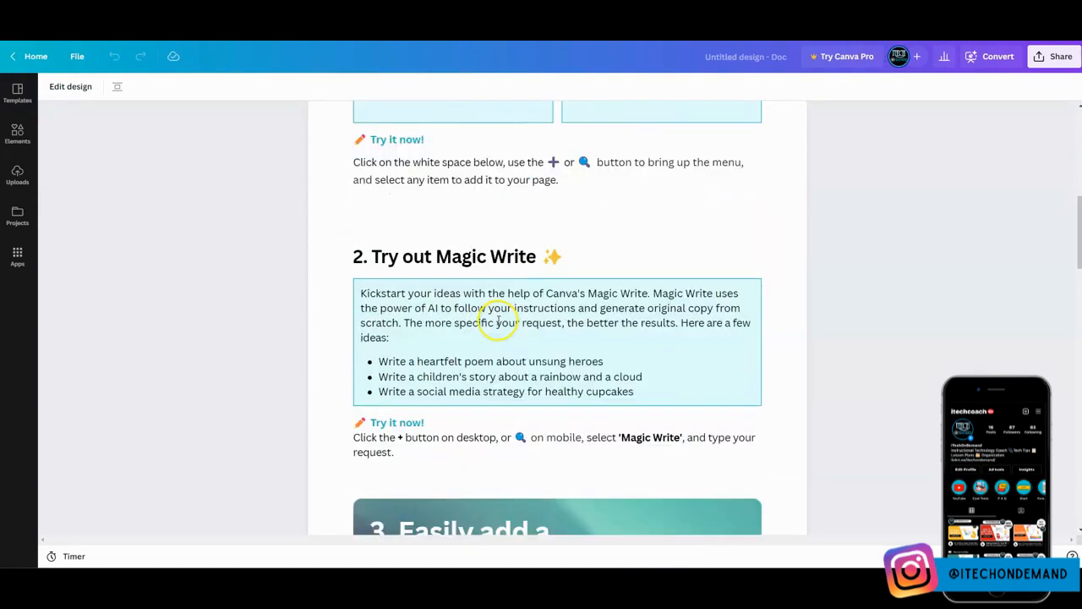
scroll(498, 325, "down", 6)
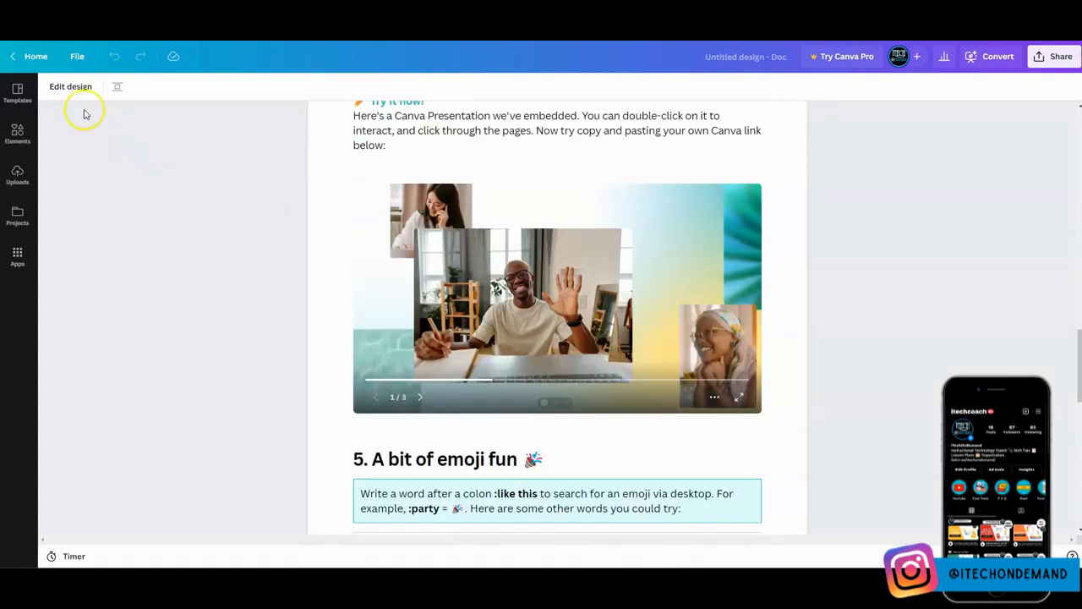
left_click(71, 88)
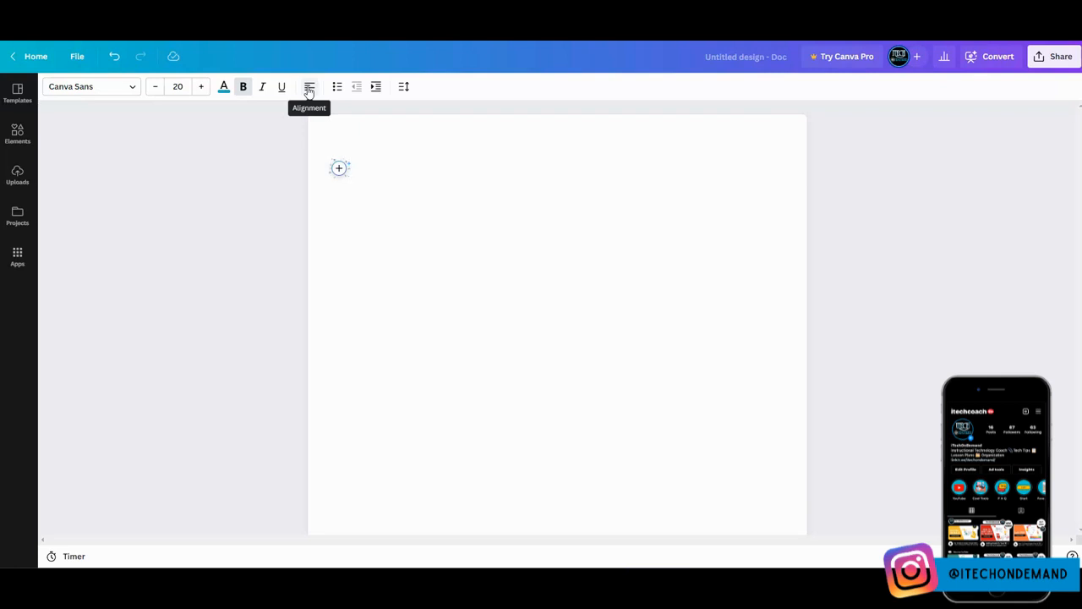
On the blank page, run Magic Write with the prompt "Can you generate a lesson plan and related activities for the topic budgeting".
left_click(338, 169)
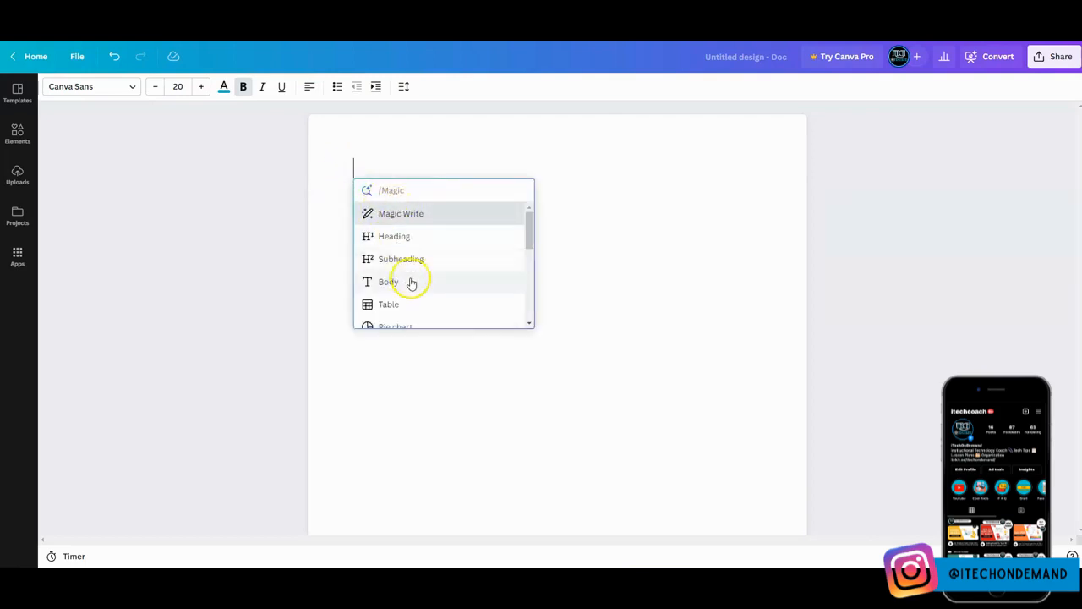
scroll(411, 280, "down", 3)
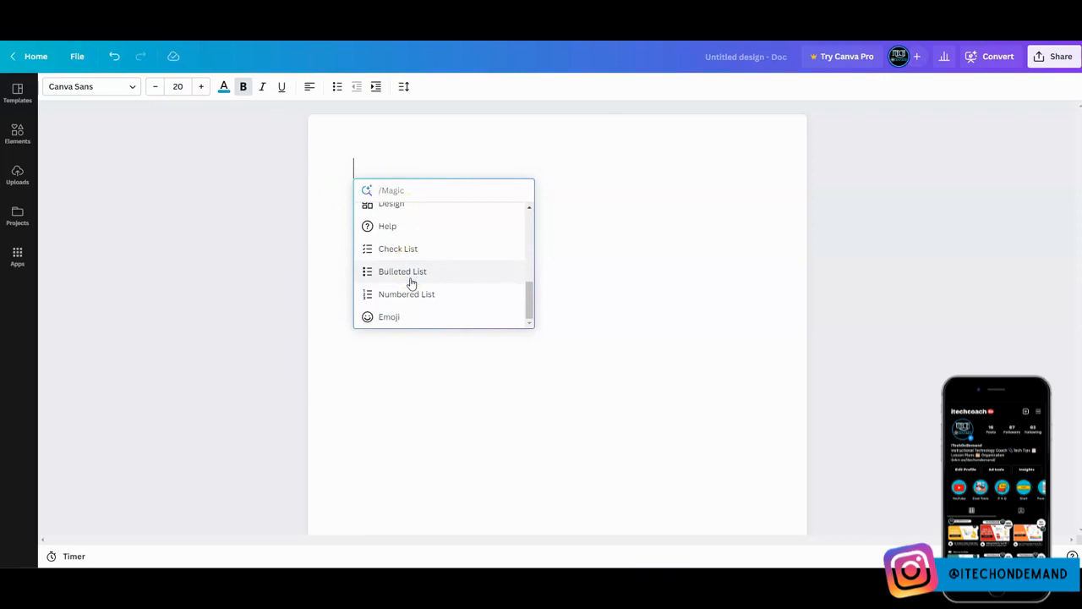
scroll(410, 279, "up", 3)
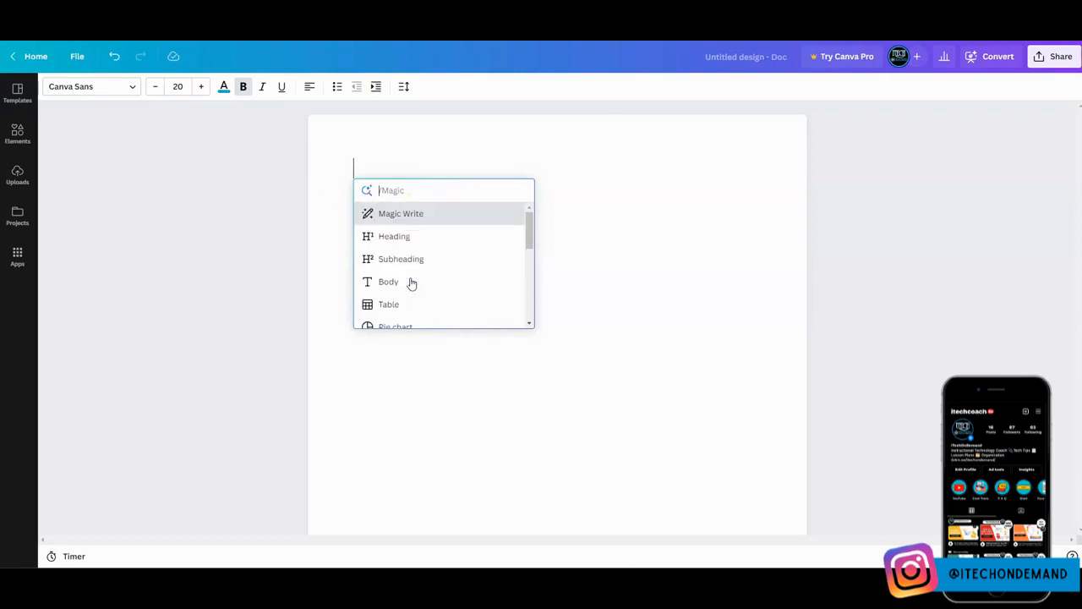
left_click(399, 219)
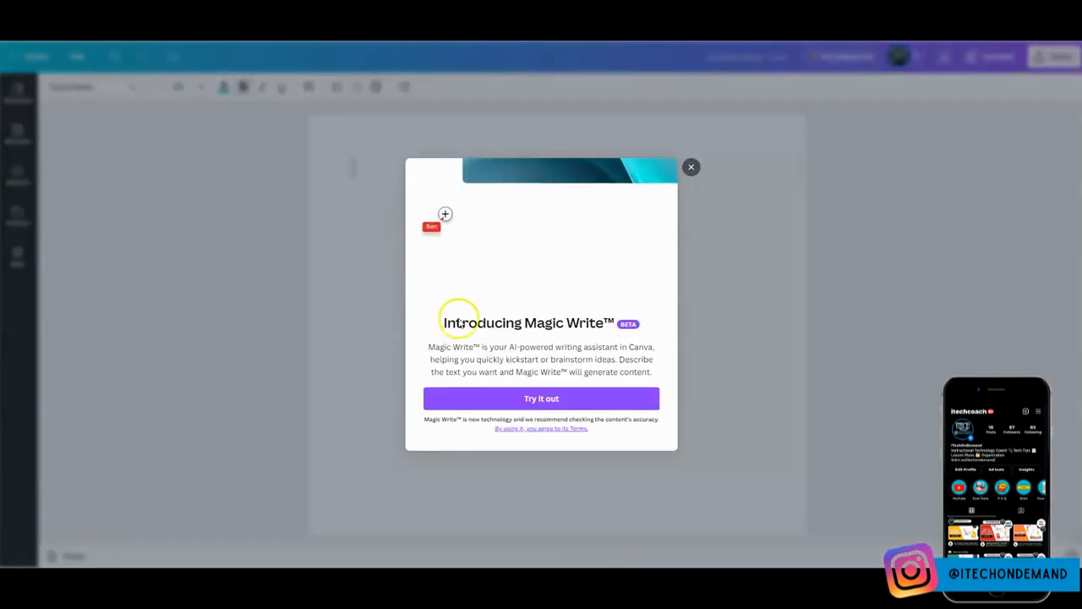
left_click(558, 400)
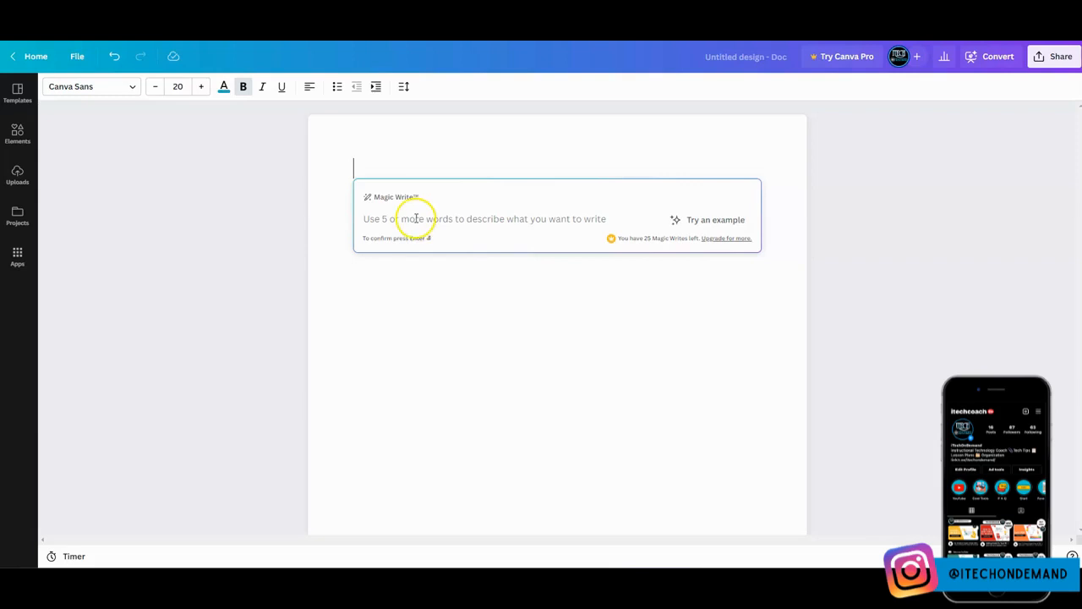
type("Can you generate a lesson plan and related activities for the topic budgeting")
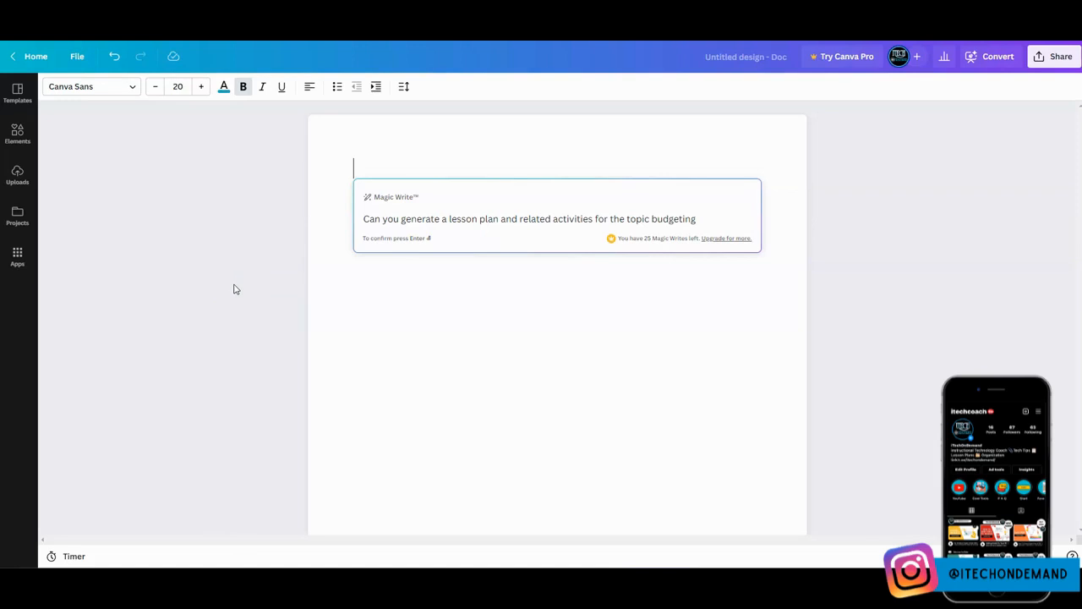
left_click(707, 220)
key("Return")
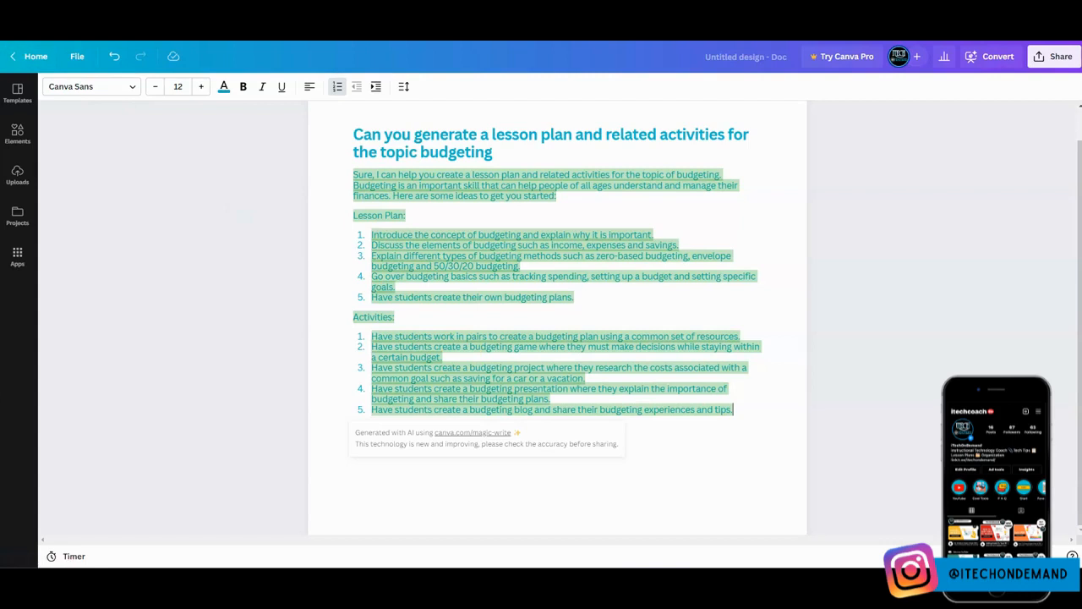
Below the activities list, run Magic Write with the prompt "Can you generate content for a budgeting lesson plan".
left_click(488, 499)
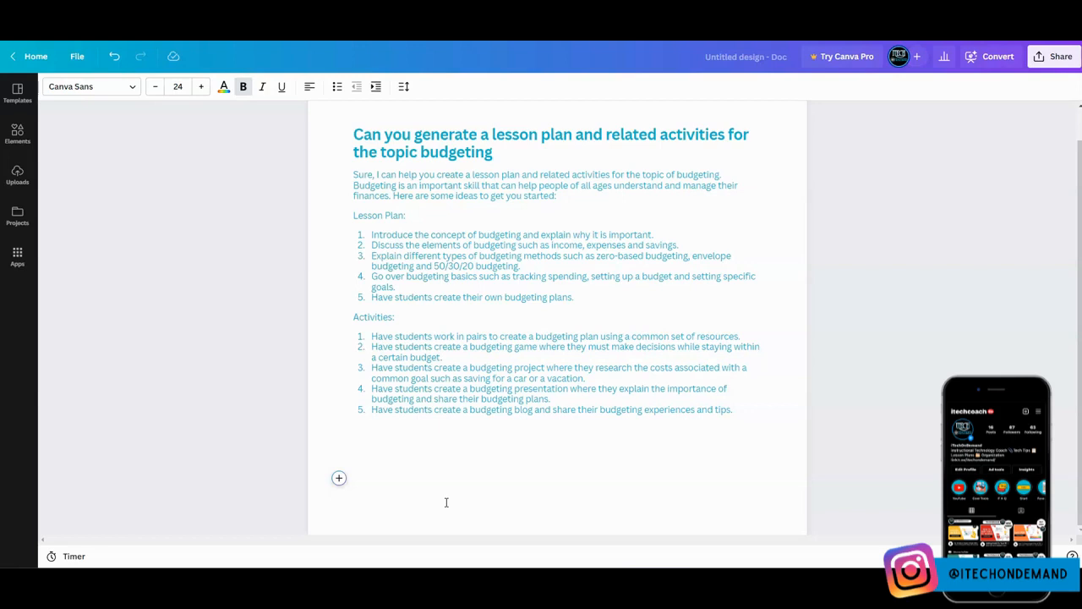
left_click(339, 479)
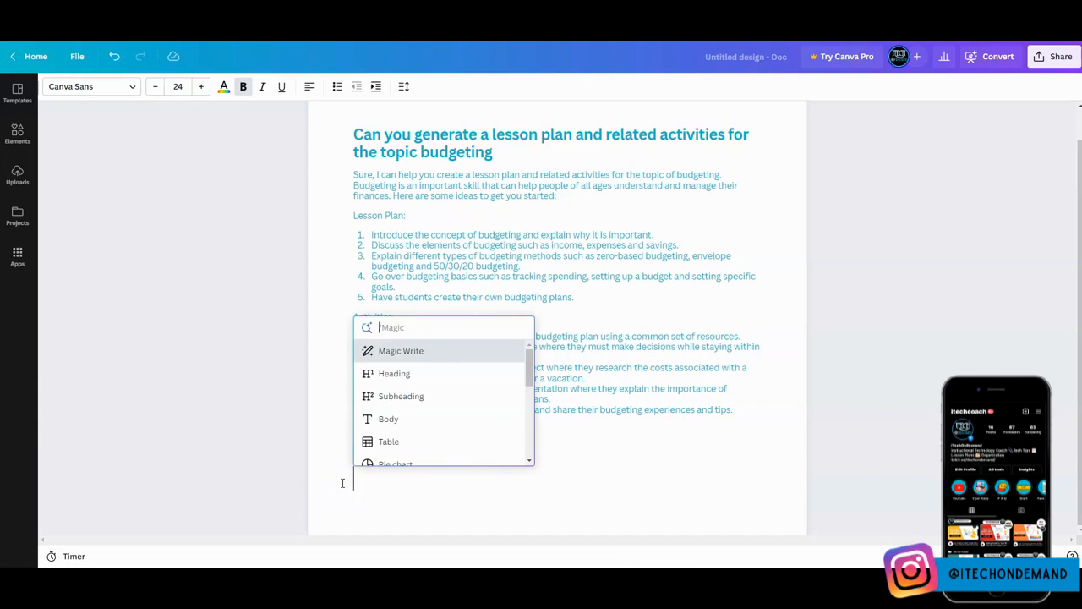
left_click(453, 351)
type("Can you generate content for a budgeting lesson plan")
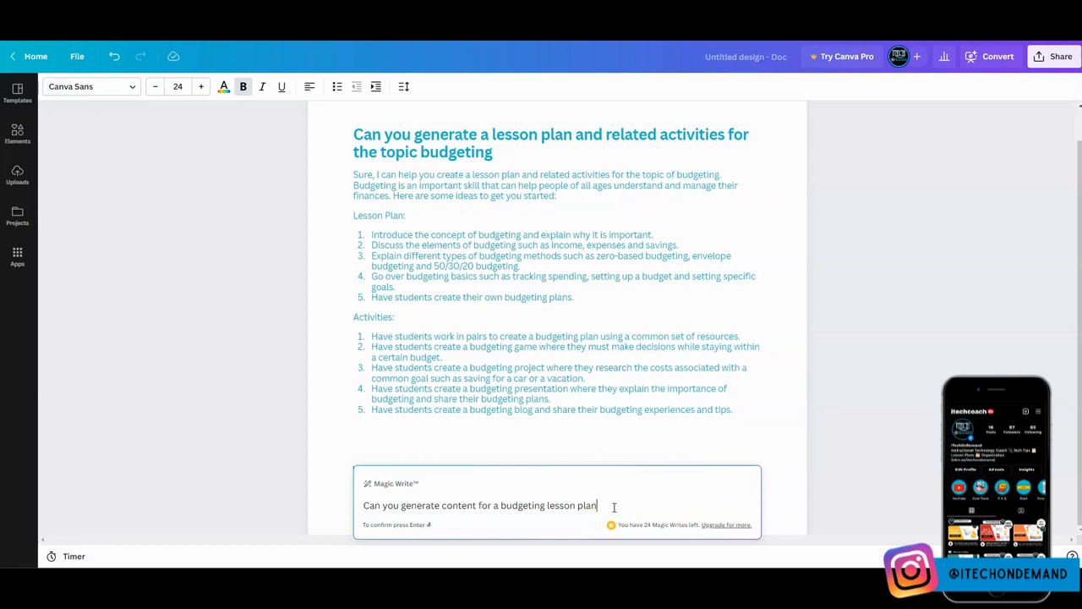
key("Return")
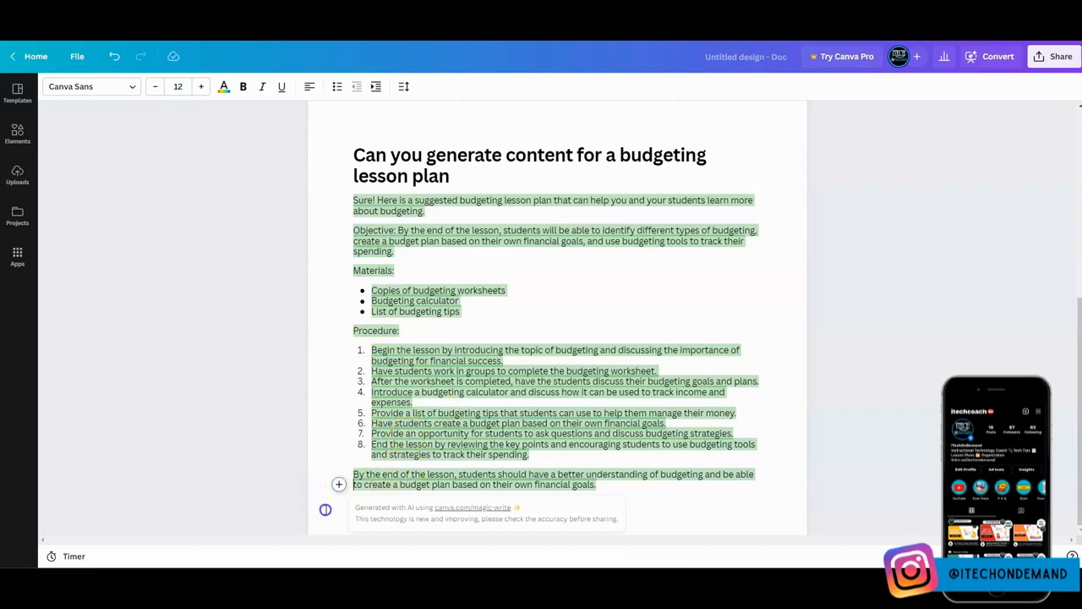
On a new line below the lesson content, run Magic Write with "Can you generate 5 vocabulary words for my budgeting lesson plan".
left_click(326, 507)
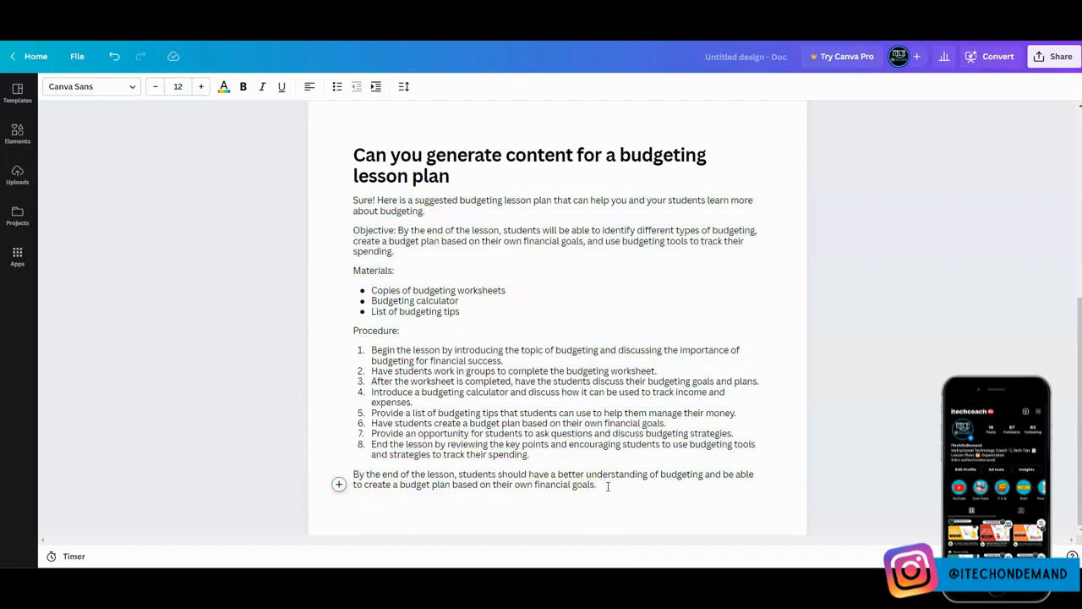
key("Return")
key("Return")
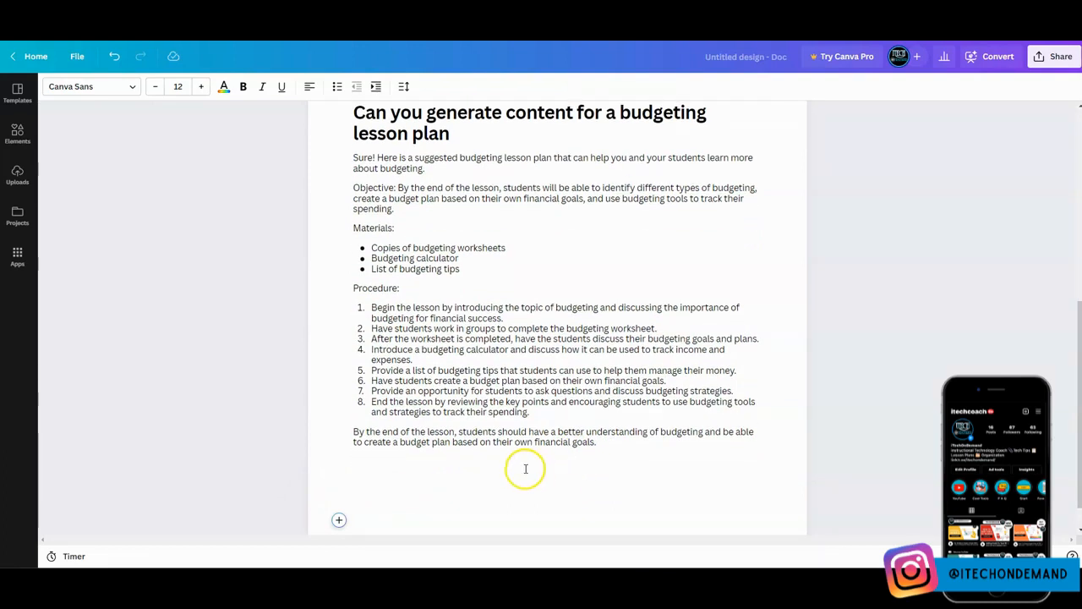
scroll(524, 466, "down", 1)
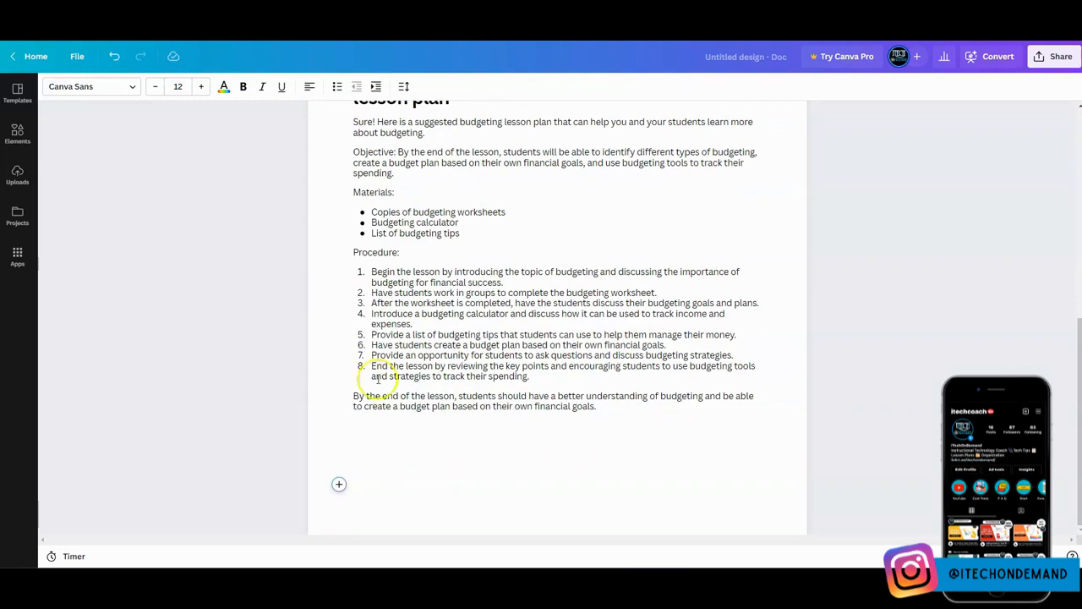
left_click(166, 203)
left_click(338, 443)
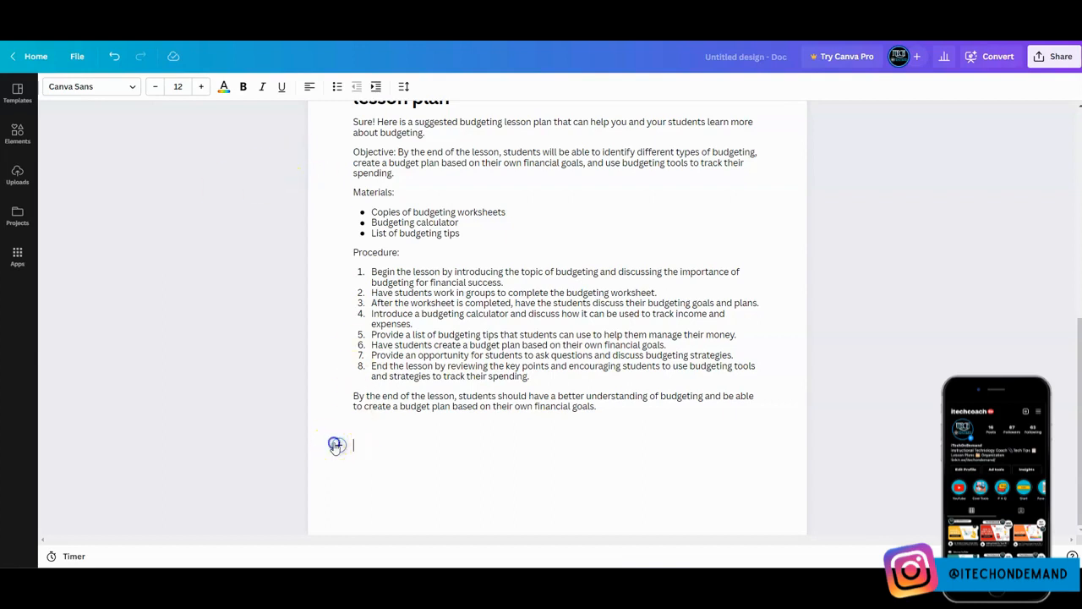
left_click(401, 323)
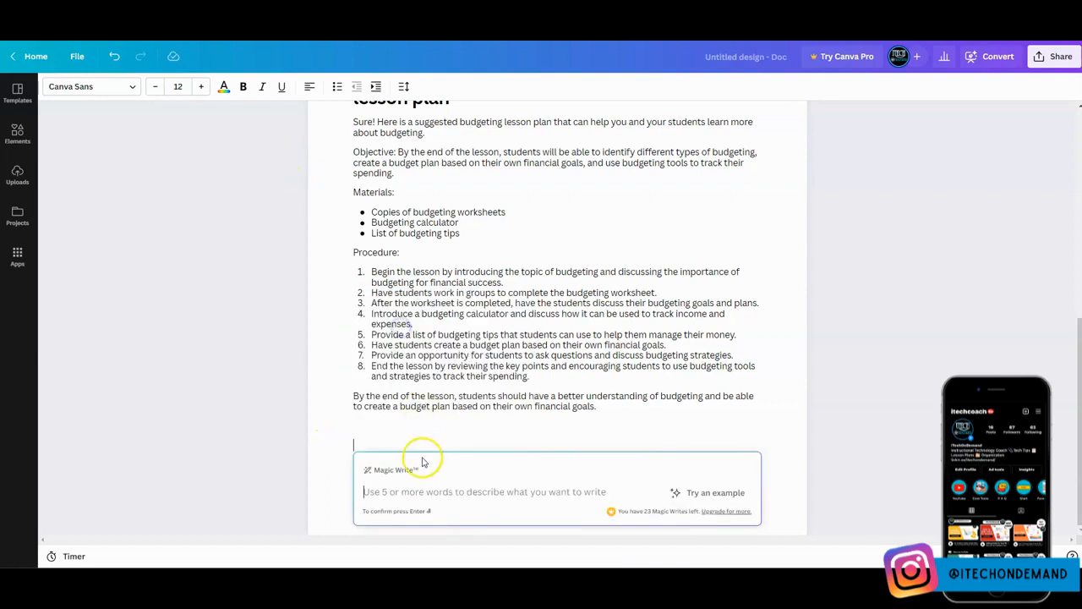
left_click(406, 491)
type("Can you generate 5 vocabulary words for my budgeting lesson plan")
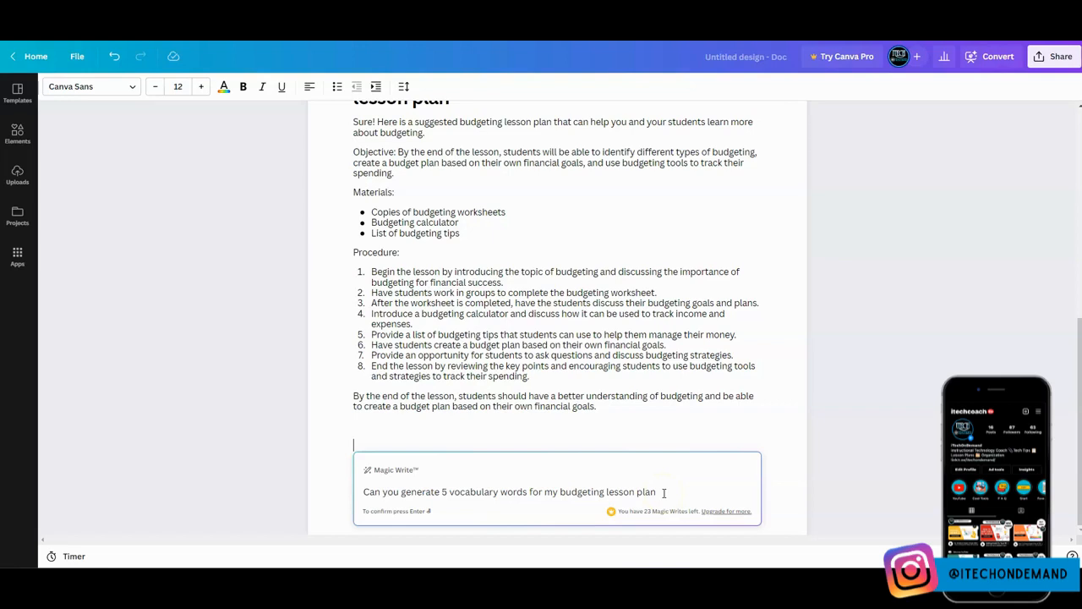
left_click(663, 492)
key("Return")
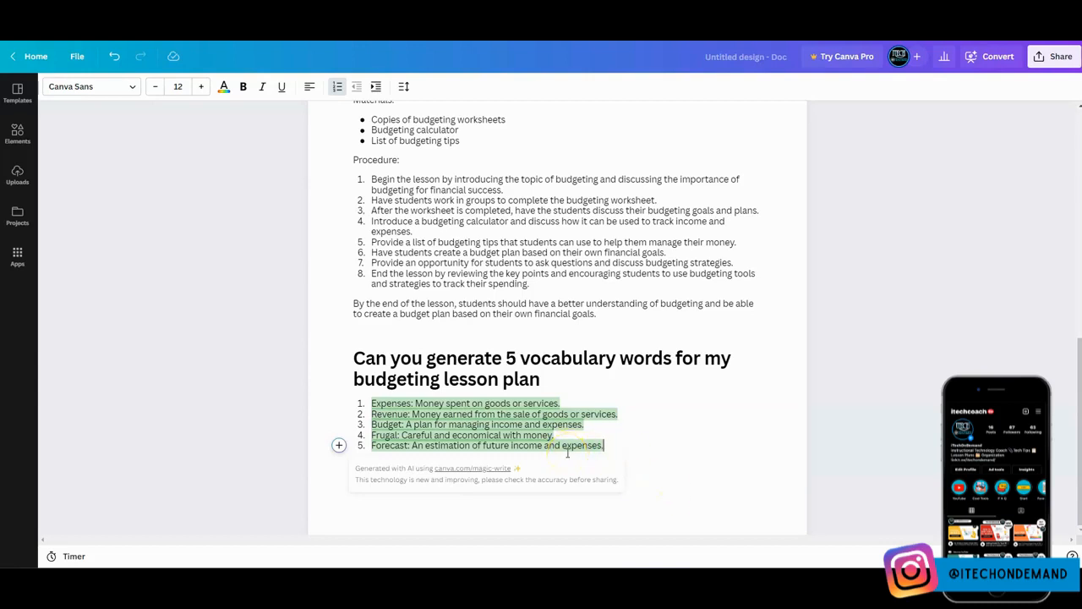
End the vocabulary list and run Magic Write below it with "Can you generate 3 discussion questions for my budgeting lesson plan".
left_click(635, 447)
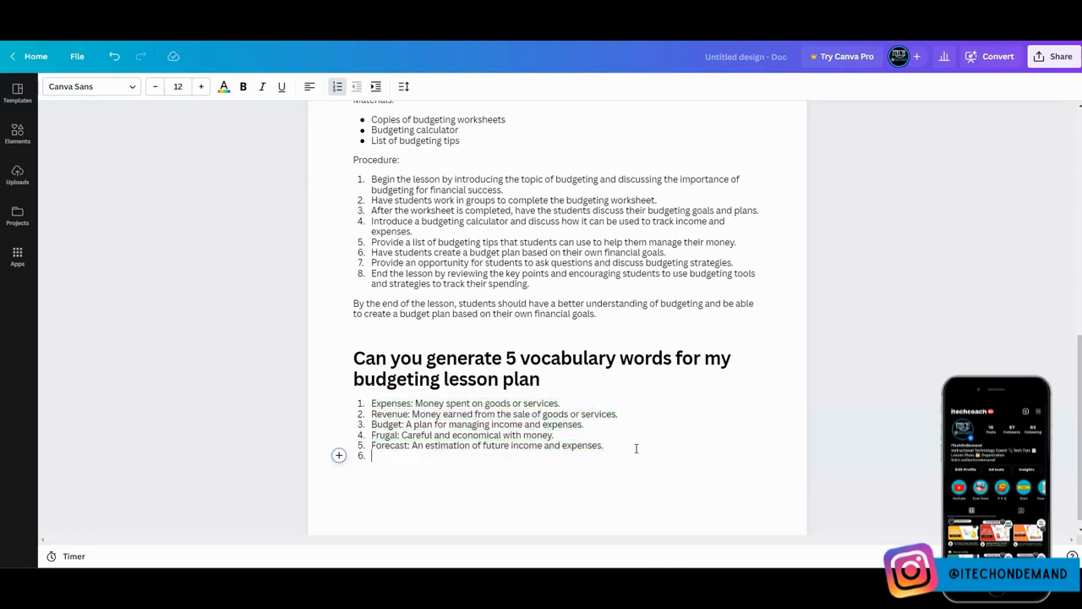
key("Return")
key("Return")
scroll(637, 448, "down", 1)
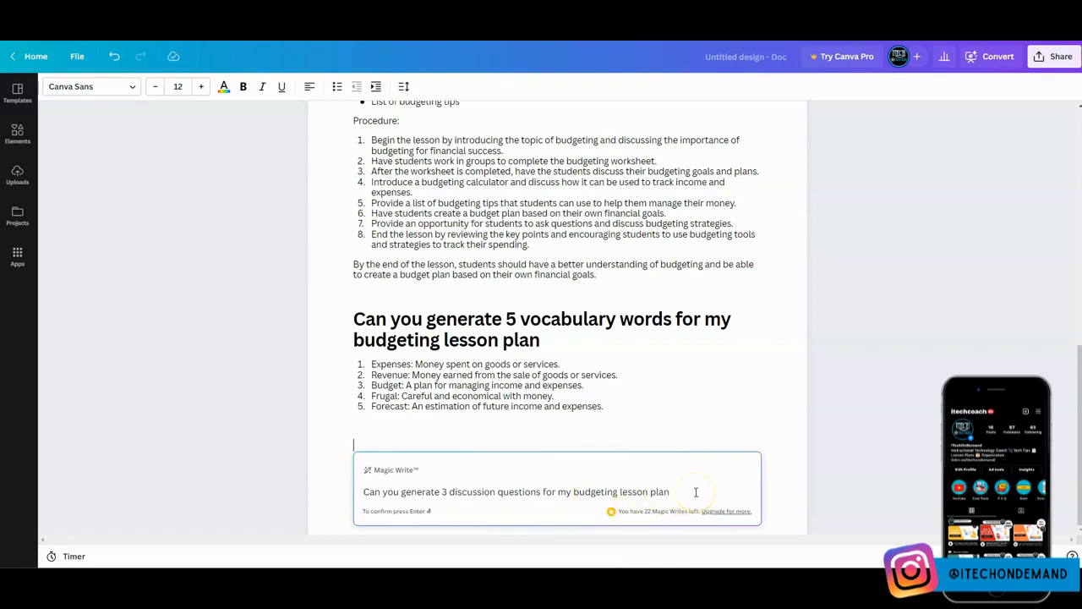
key("Return")
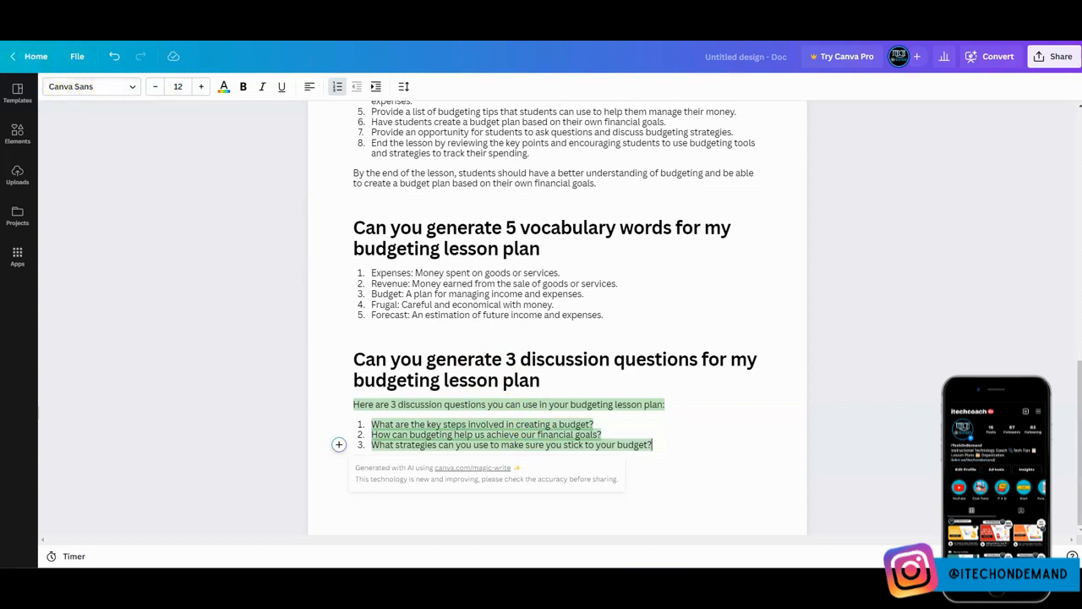
Below the discussion questions, run Magic Write with "Can you generate 2 multiple choice questions related to budgeting and provide an answer key".
left_click(348, 480)
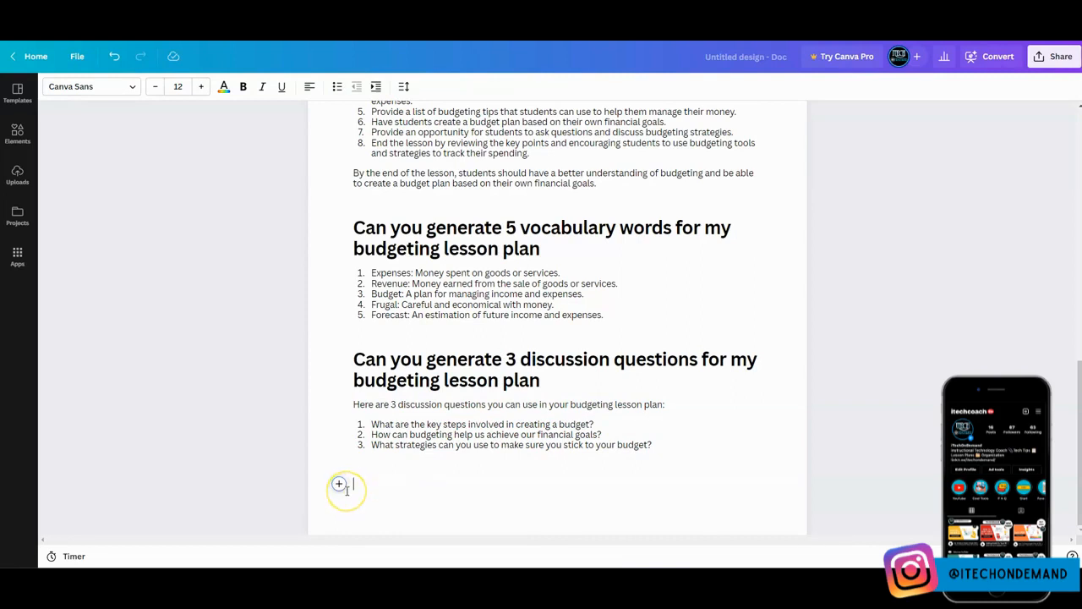
left_click(339, 484)
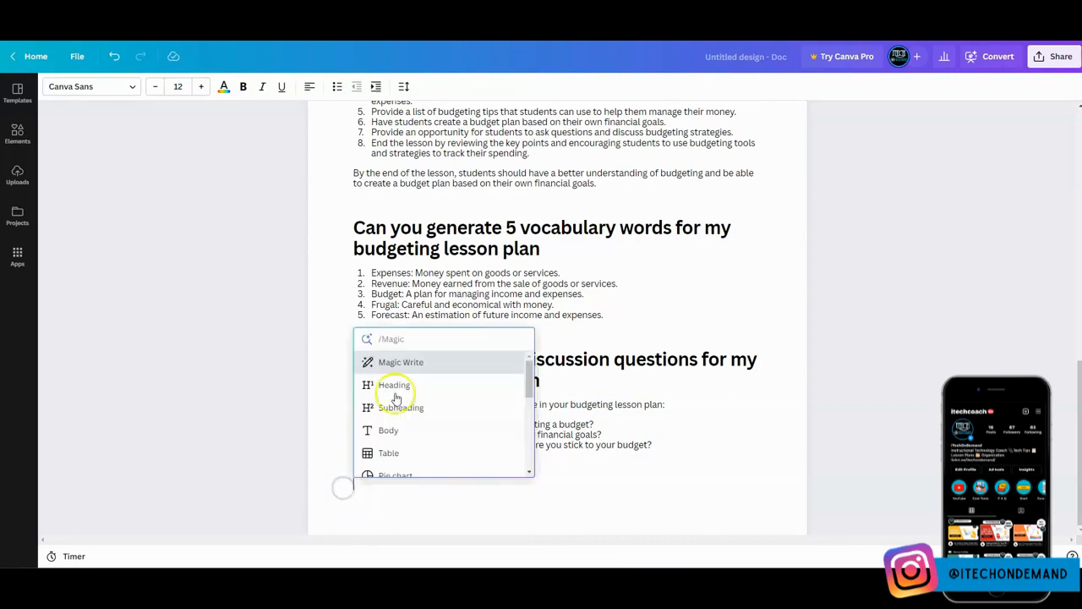
left_click(404, 362)
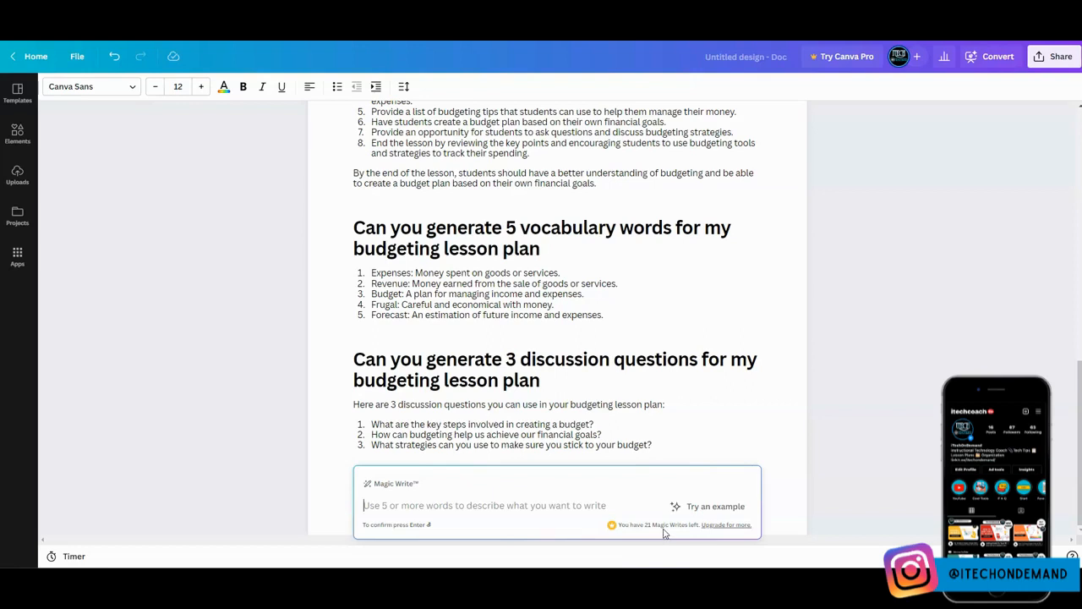
left_click(658, 533)
type("Can you generate 2 multiple choice questions related to budgeting and provide an answer key")
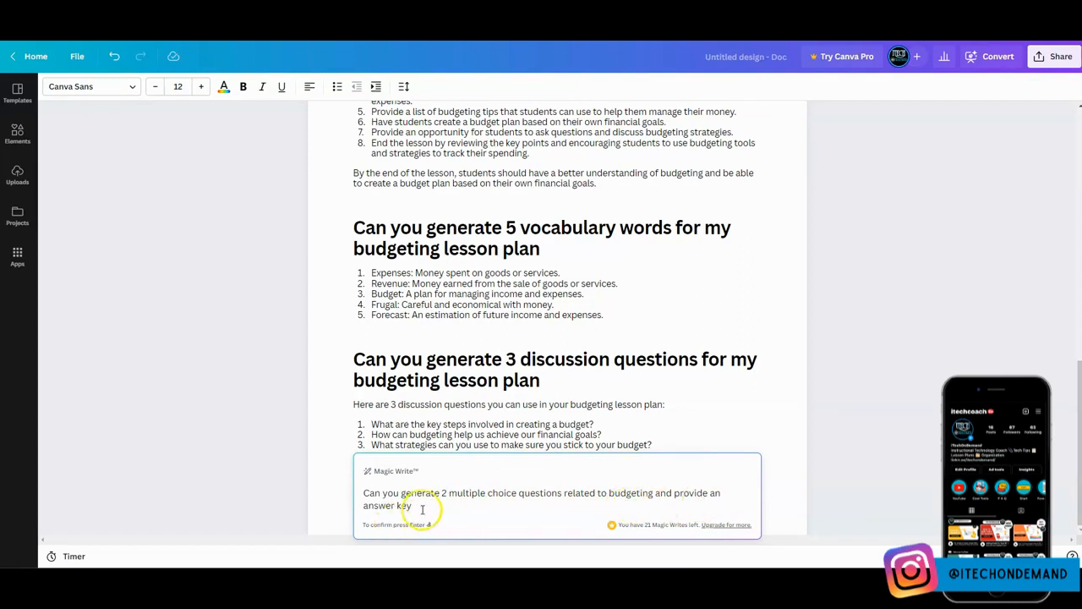
key("Return")
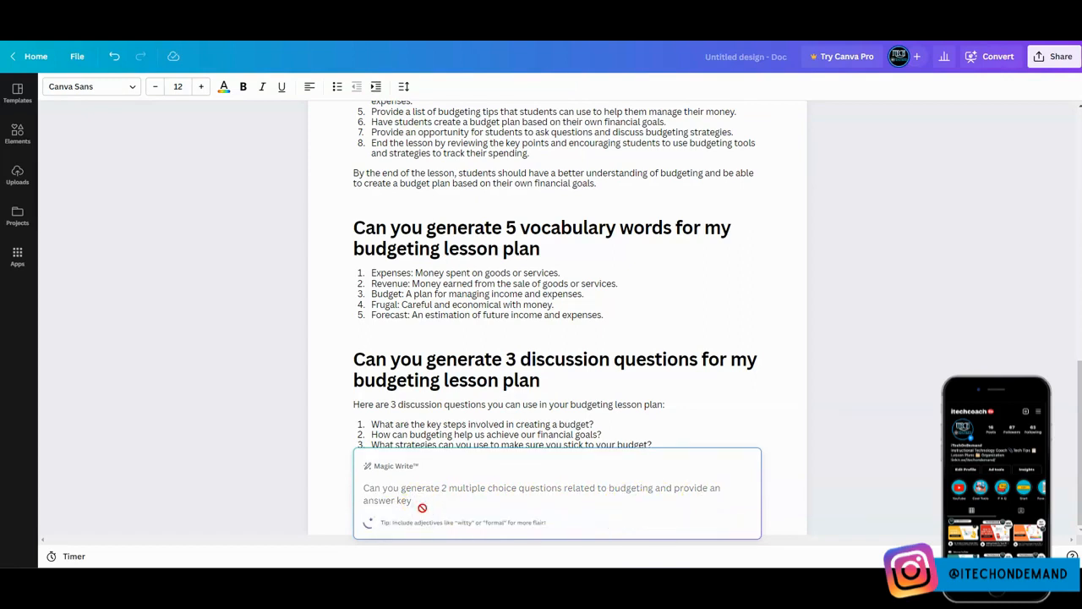